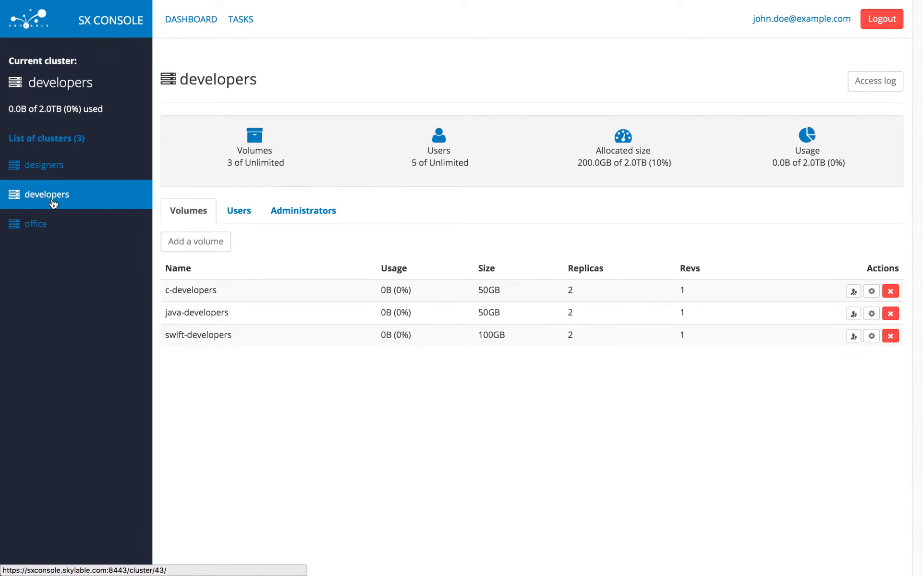
Add a volume named python-developers with a size of 50GB to the developers cluster.
click(208, 249)
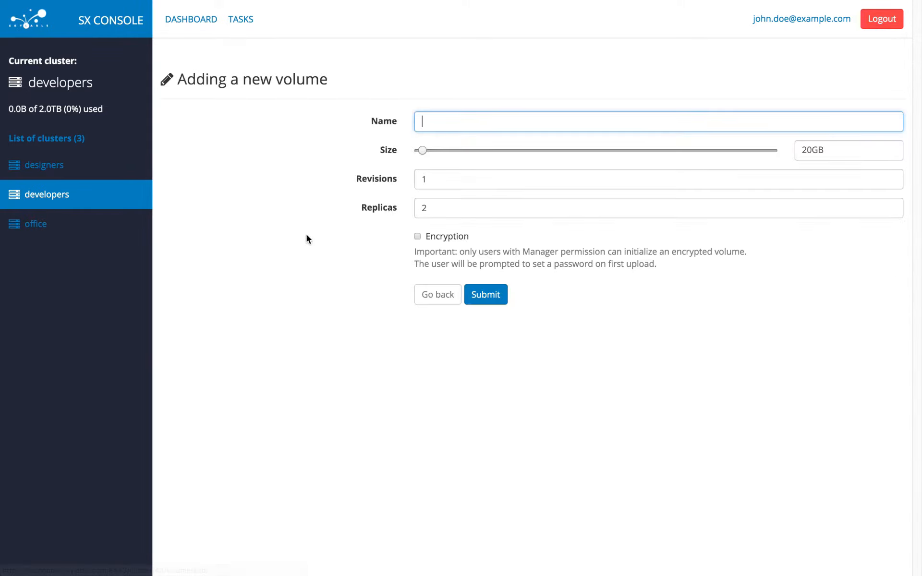
text(pyt)
key(Down)
key(Return)
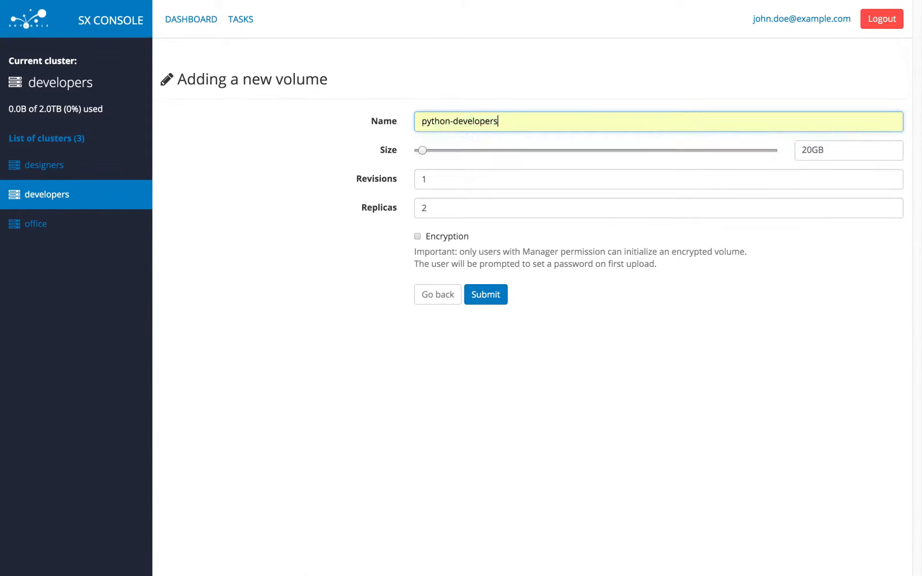
key(Tab)
text(50GB)
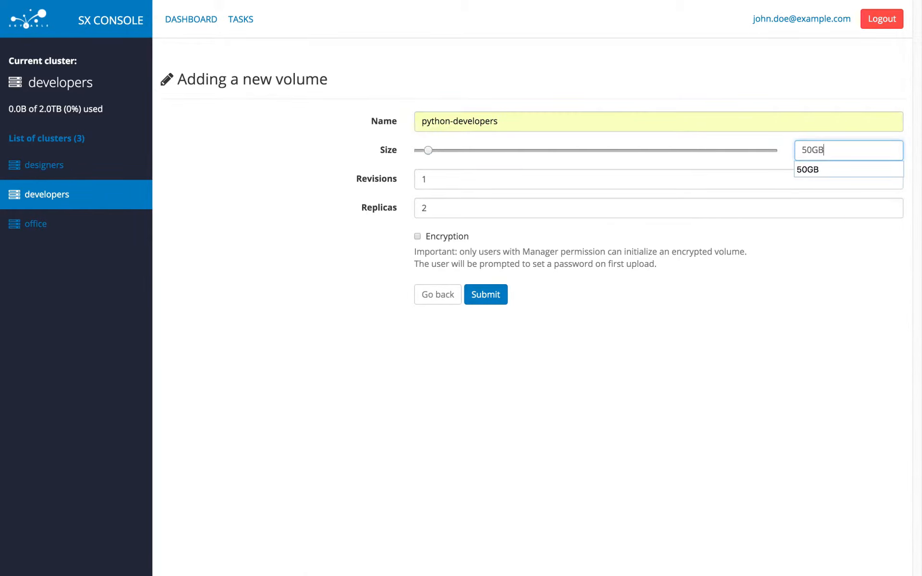
click(489, 294)
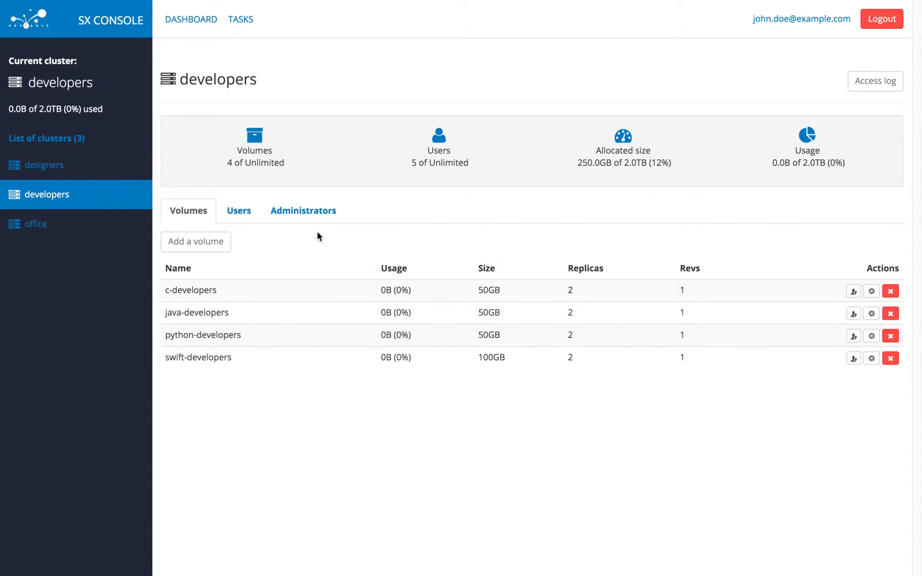
Add a user to the developers cluster by entering their e-mail address and sending an invitation e-mail with the default message.
click(238, 211)
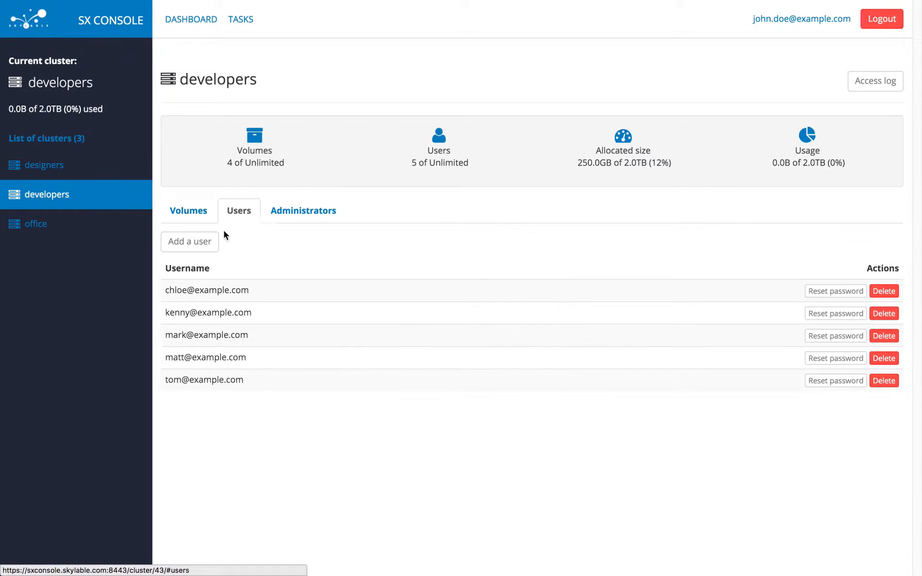
click(202, 242)
text(luc)
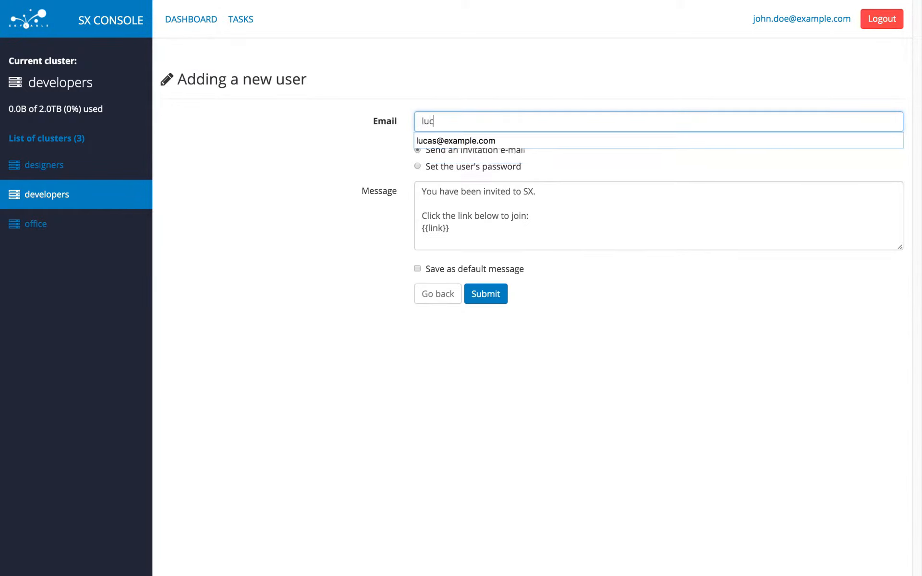
key(Down)
key(Return)
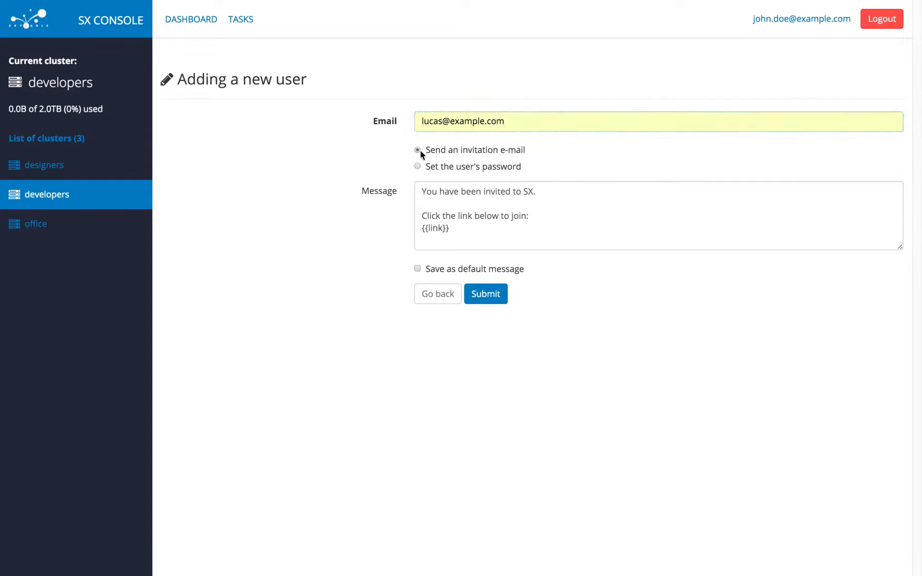
click(500, 302)
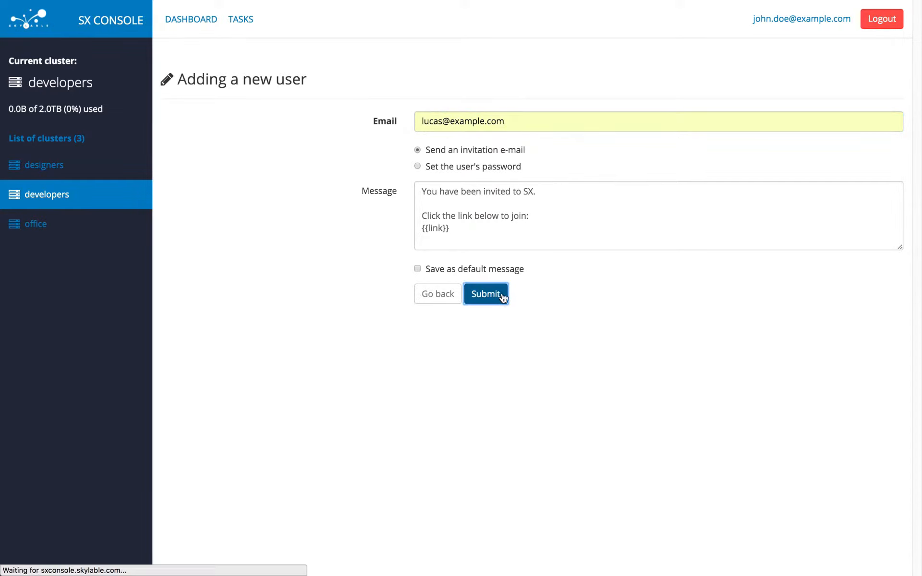
Add another developers user by entering their e-mail address and setting and confirming the user's password instead of sending an invitation.
click(195, 273)
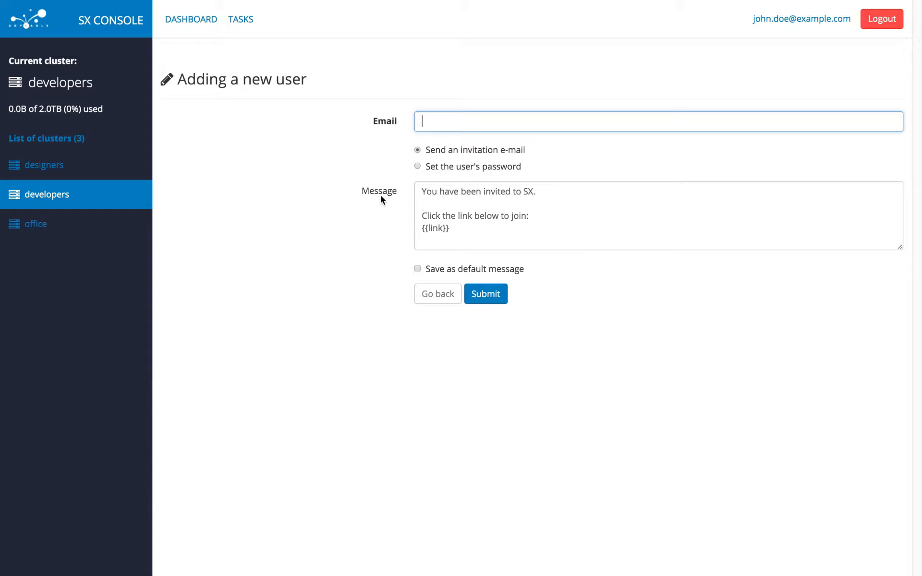
text(bria)
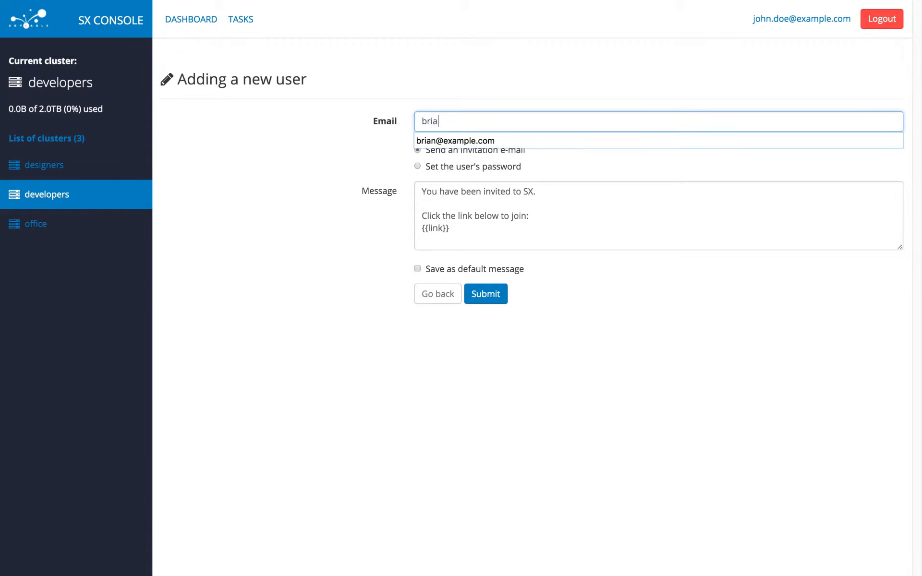
key(Down)
key(Return)
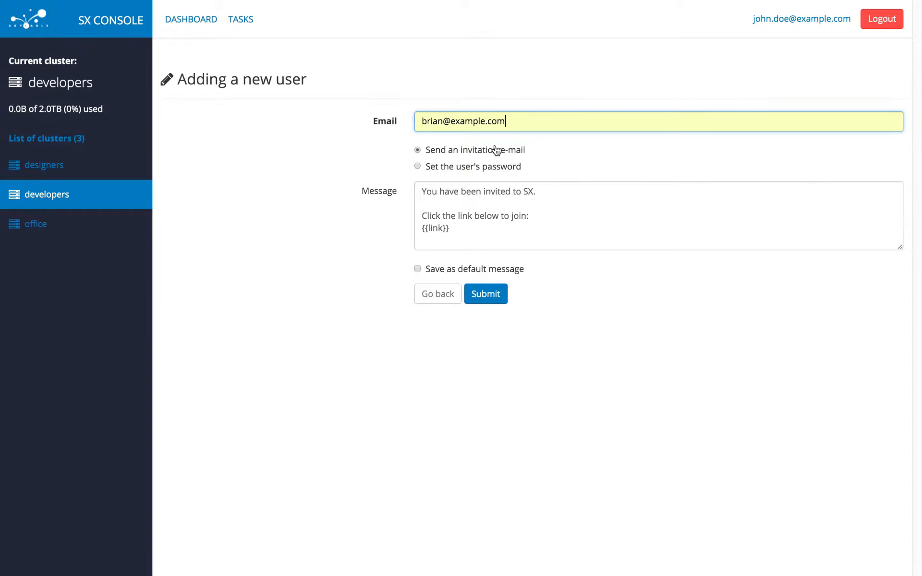
click(435, 167)
click(463, 185)
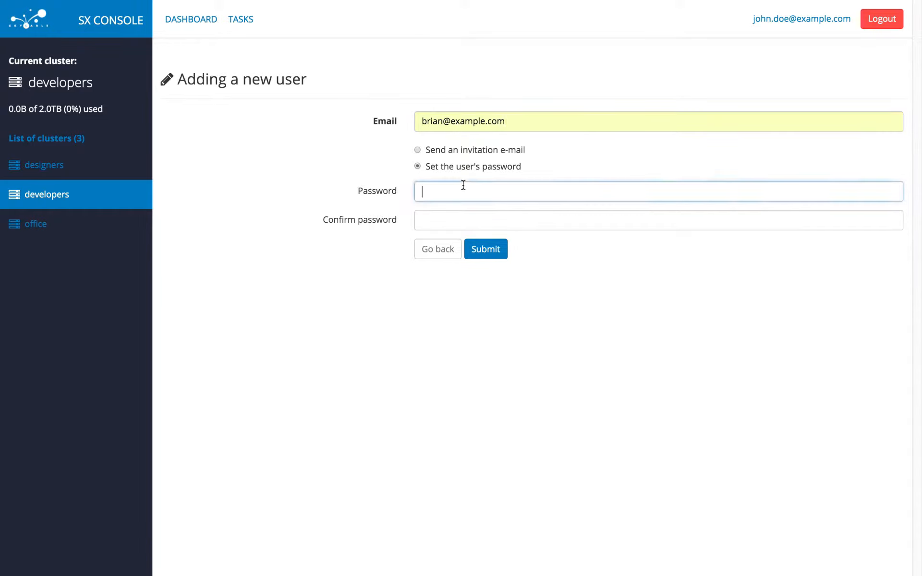
text(••••••••)
key(Tab)
text(••••••••)
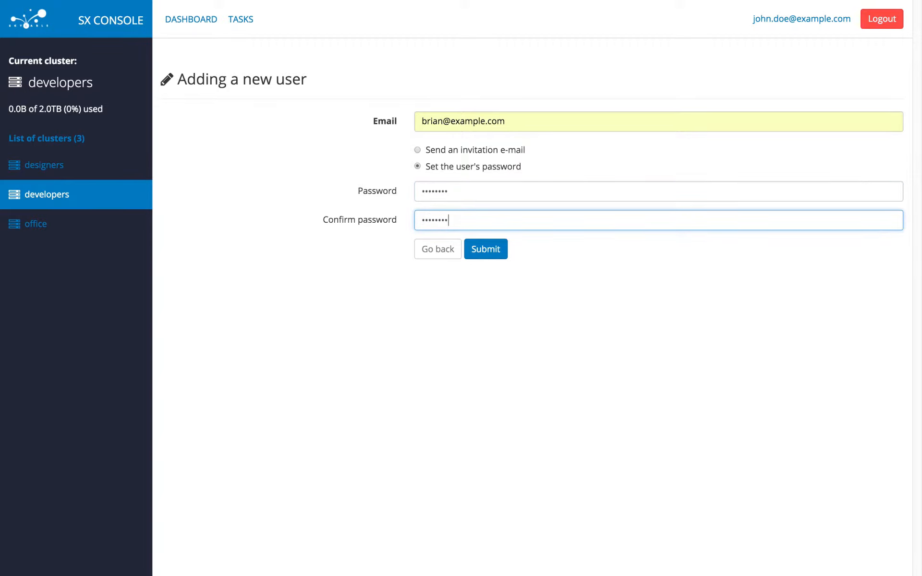
click(494, 252)
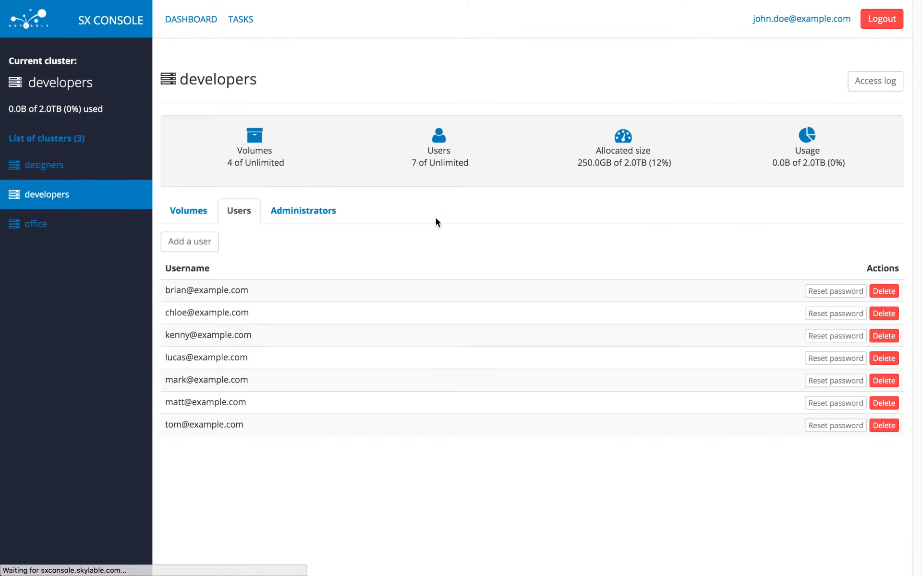
On the python-developers volume, grant Manager permission to the user added with a password and Read permission to the invited user.
click(190, 216)
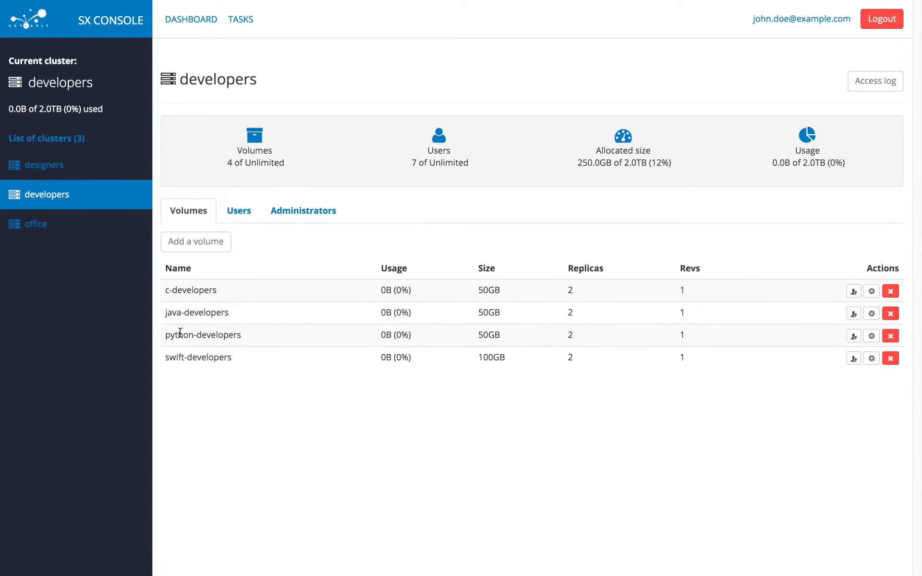
click(854, 338)
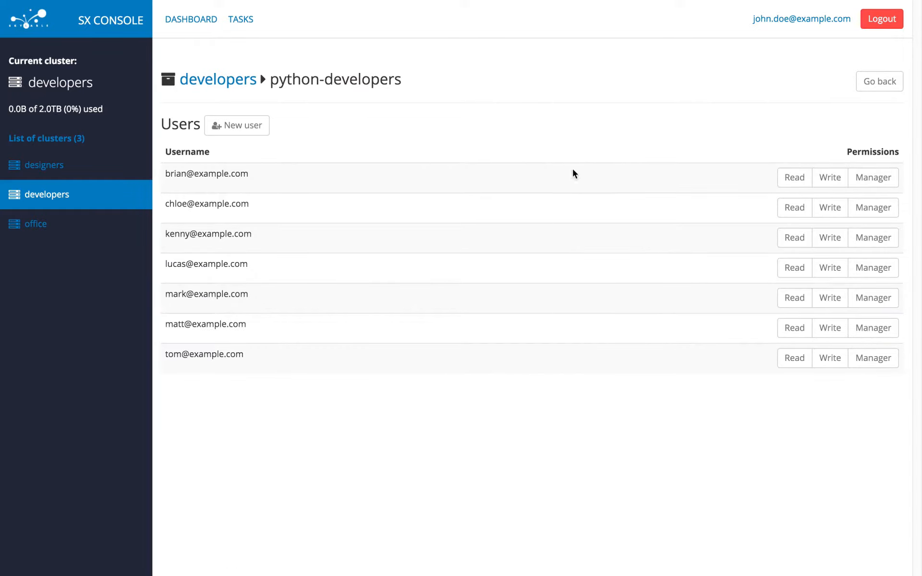
click(864, 180)
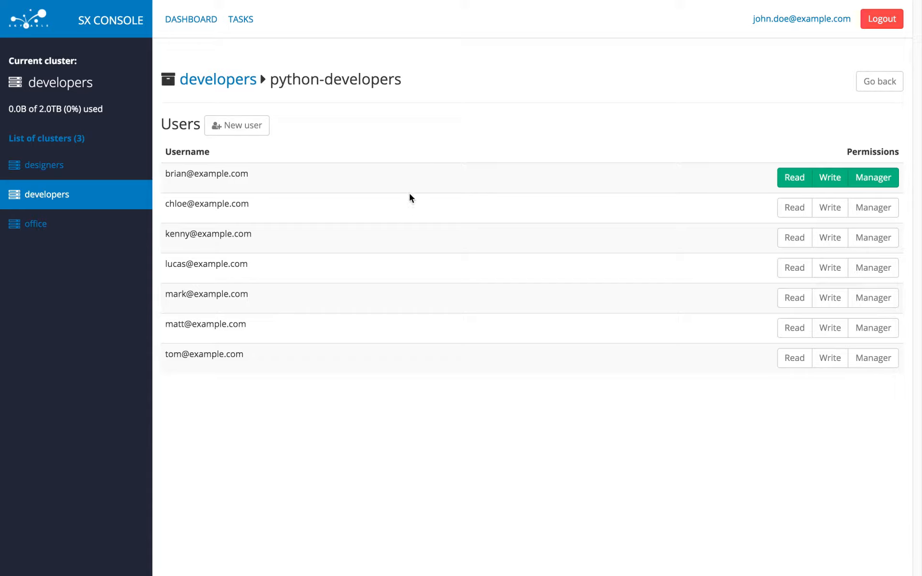
click(795, 268)
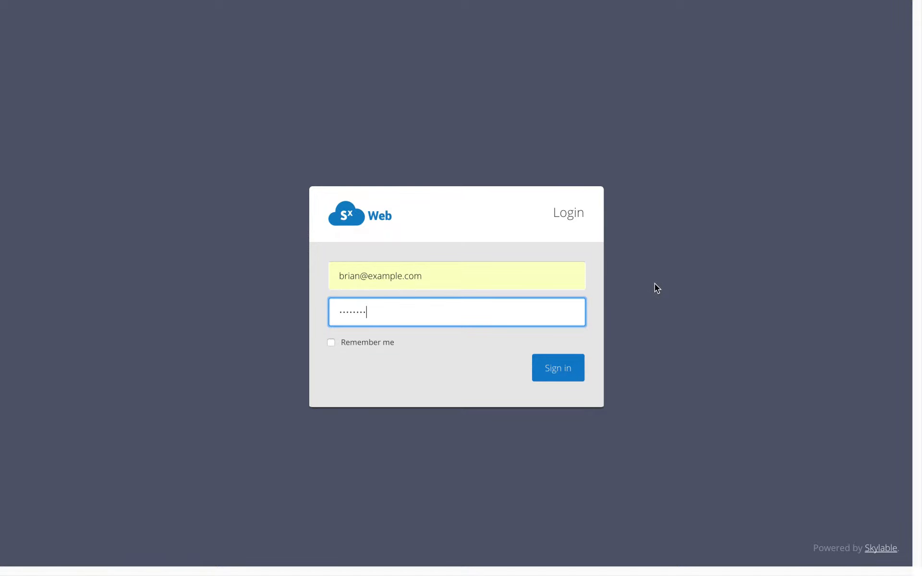
Sign in to SXWeb with the manager user's account and open the developers.python-developers volume's management page.
click(655, 283)
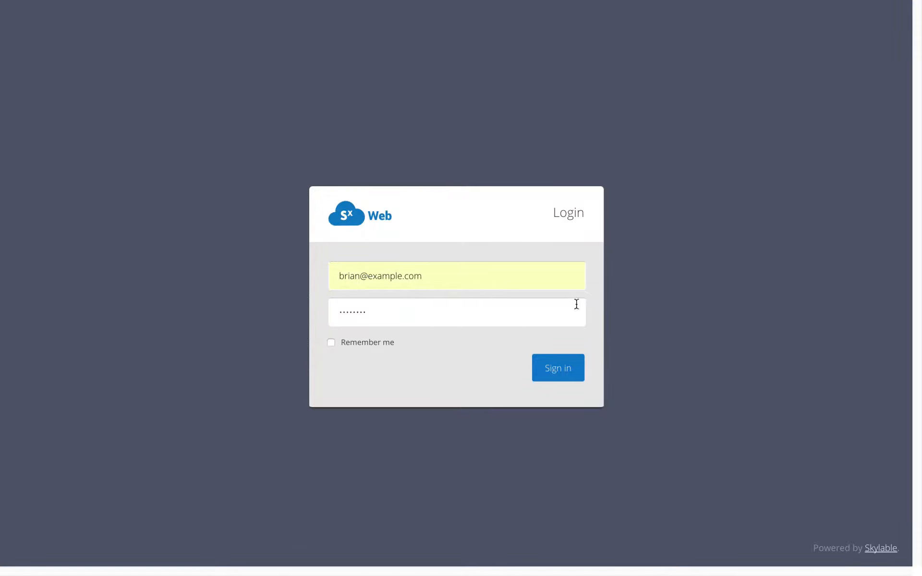
click(576, 364)
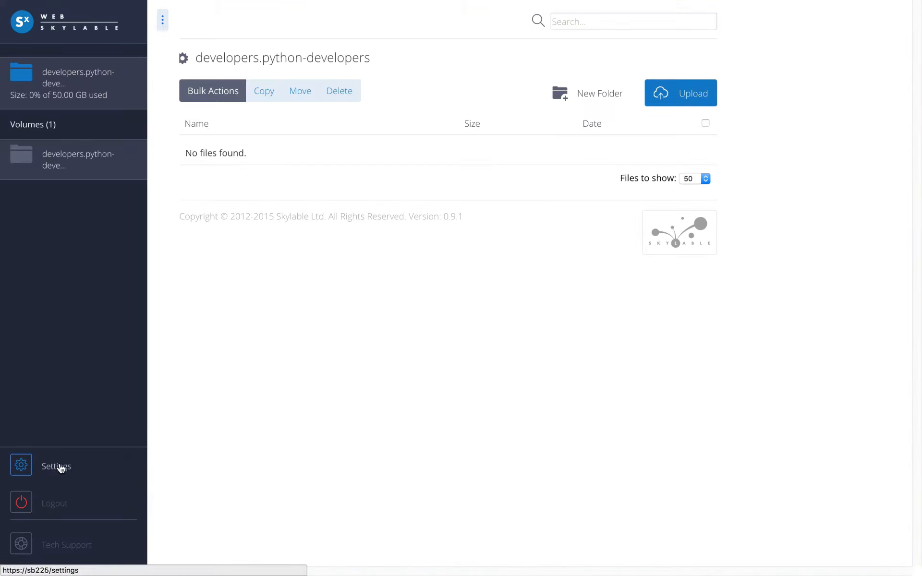
click(58, 467)
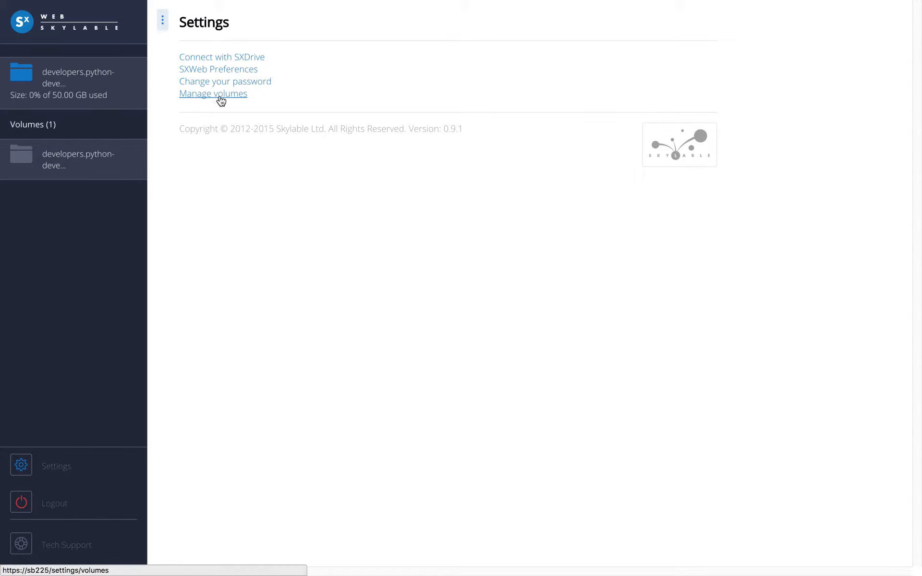
click(218, 95)
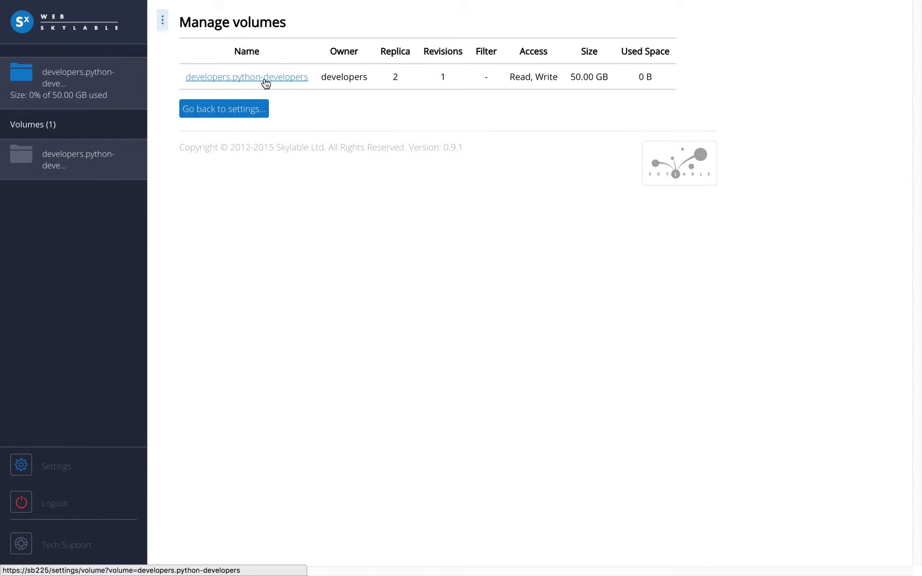
click(290, 76)
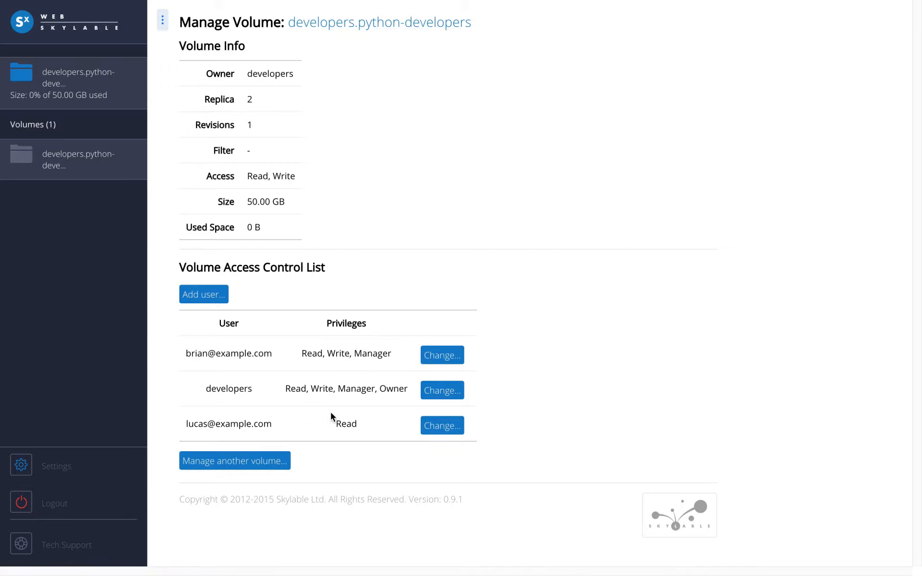
Add the Write privilege for the invited user in the volume's access control list.
click(445, 425)
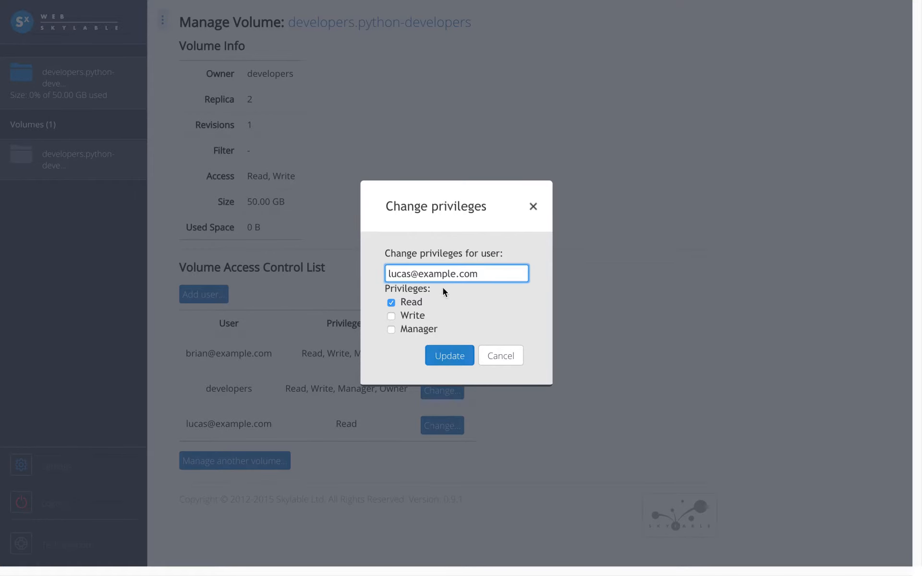
click(391, 316)
click(448, 354)
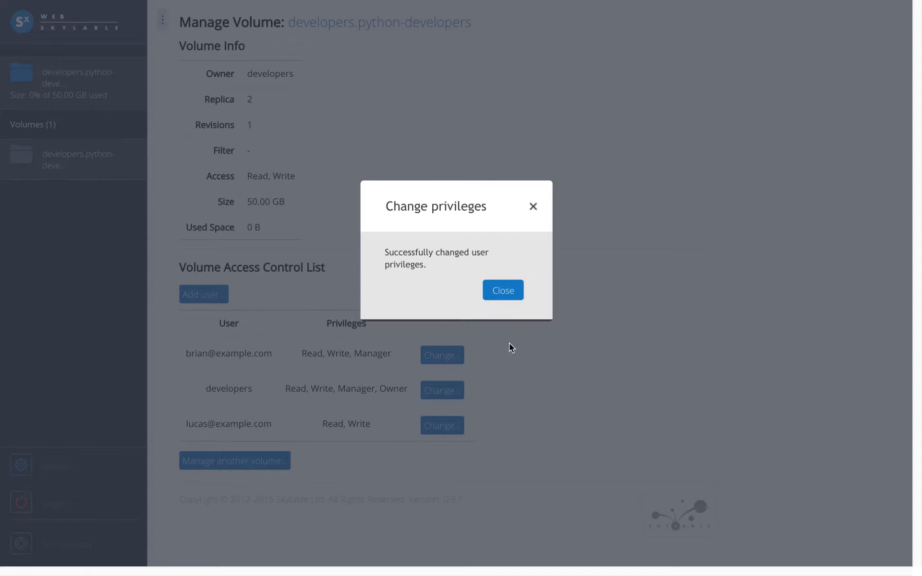
click(502, 291)
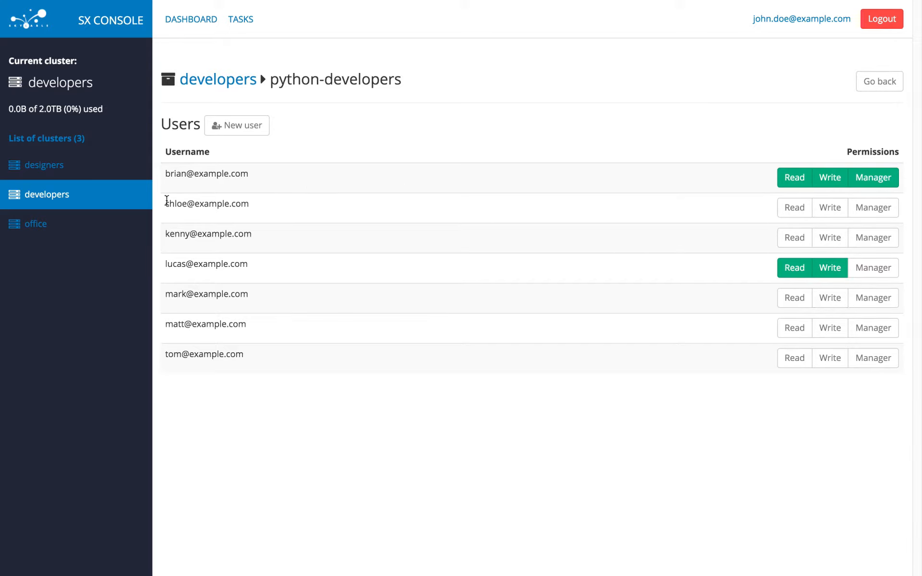
Back in SX Console, set the designers cluster's graphic-designers volume to a size of 100GB and 20 revisions.
click(89, 169)
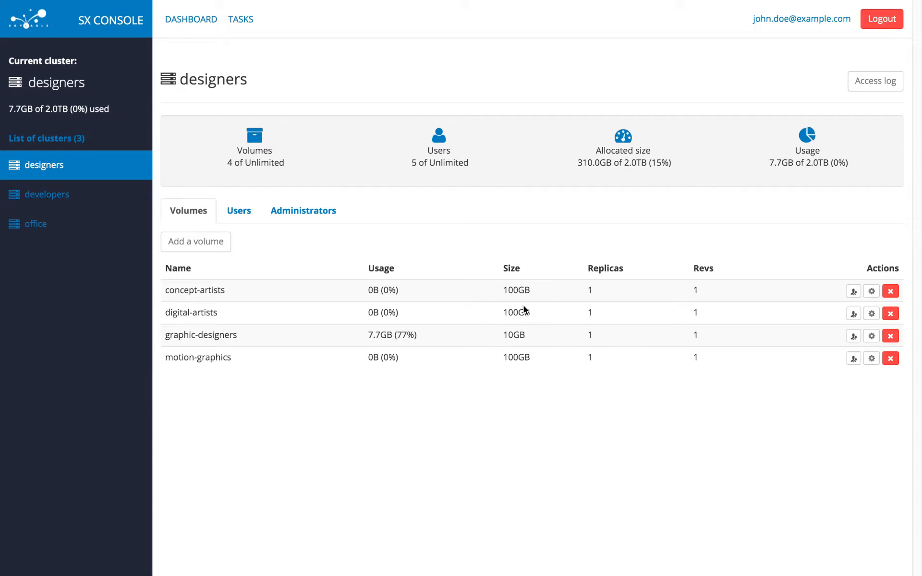
click(869, 336)
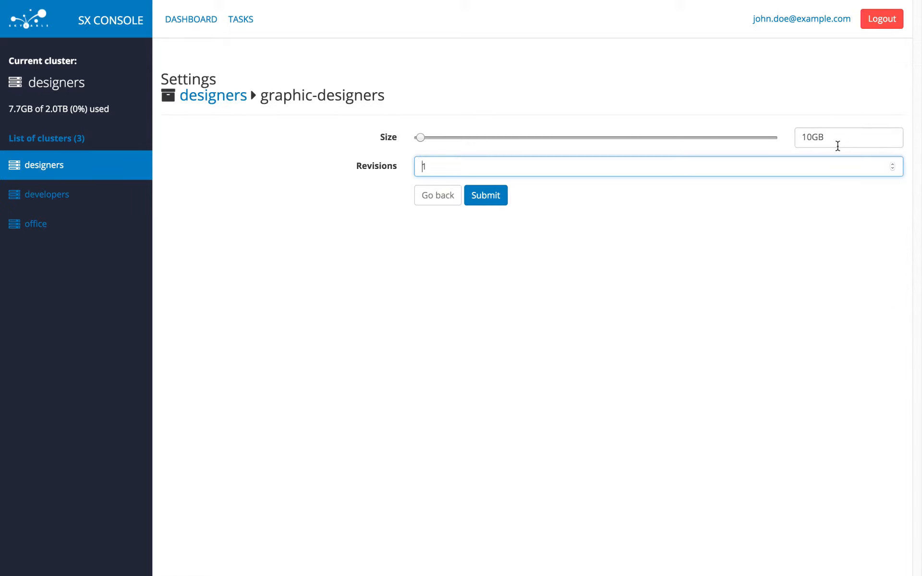
click(838, 139)
click(841, 135)
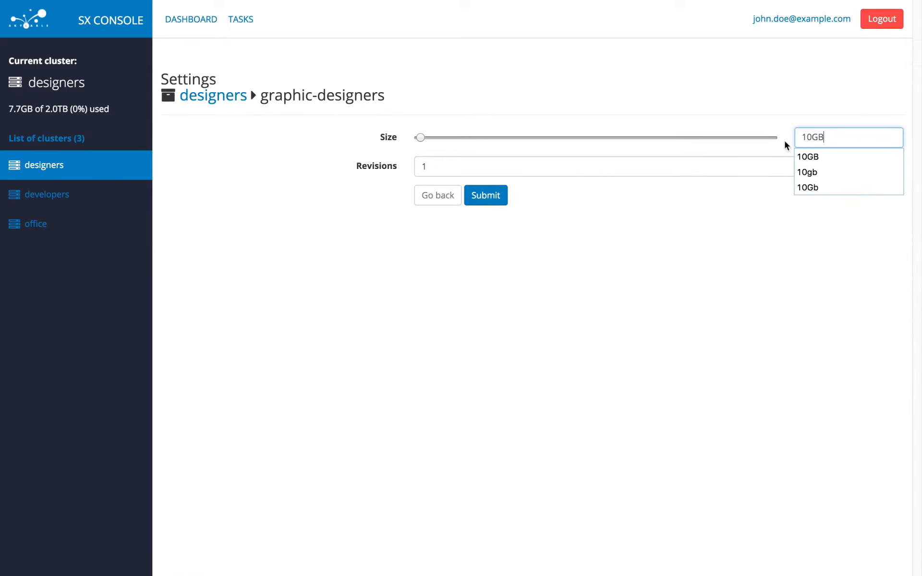
drag(831, 136, 785, 134)
text(100GB)
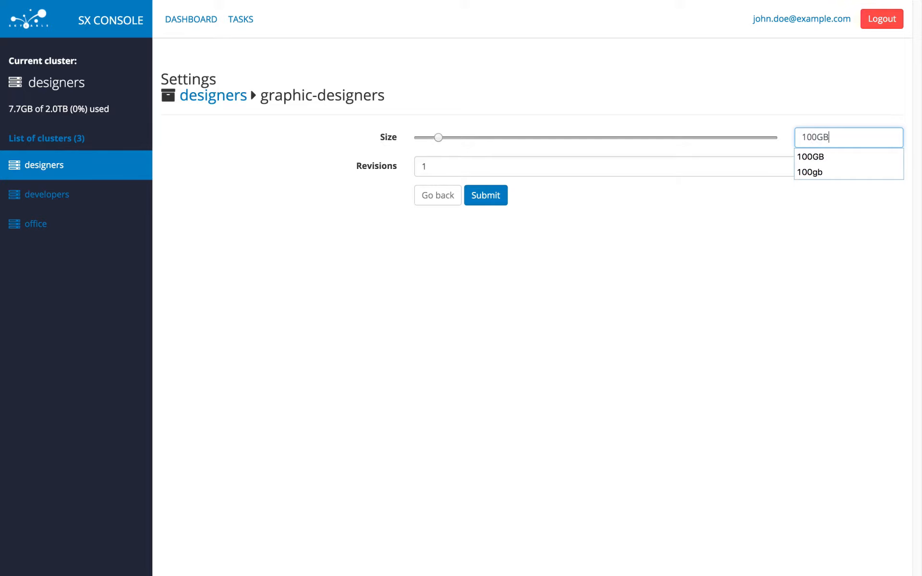
key(Tab)
click(465, 165)
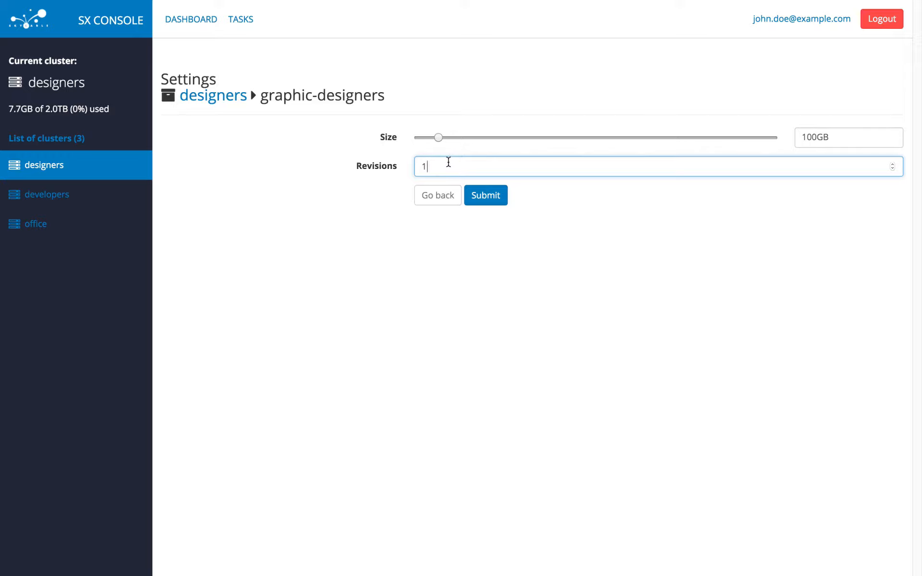
double_click(424, 166)
click(488, 199)
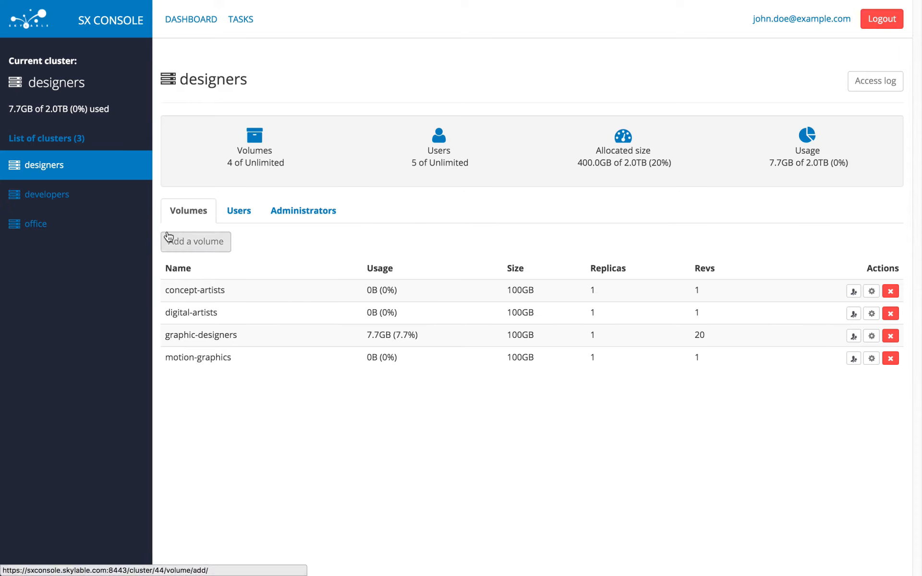
Add an encrypted volume named managers with a size of 50GB to the office cluster.
click(60, 226)
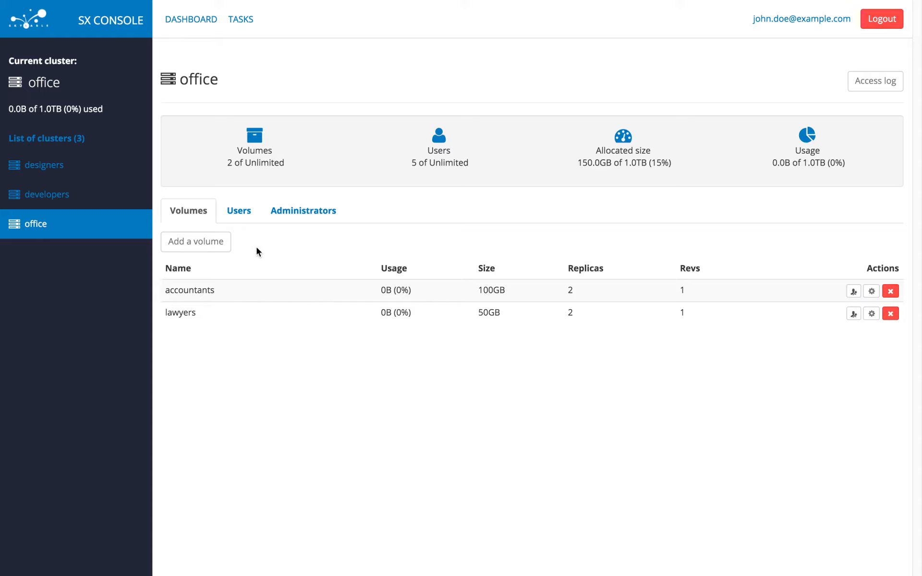
click(196, 240)
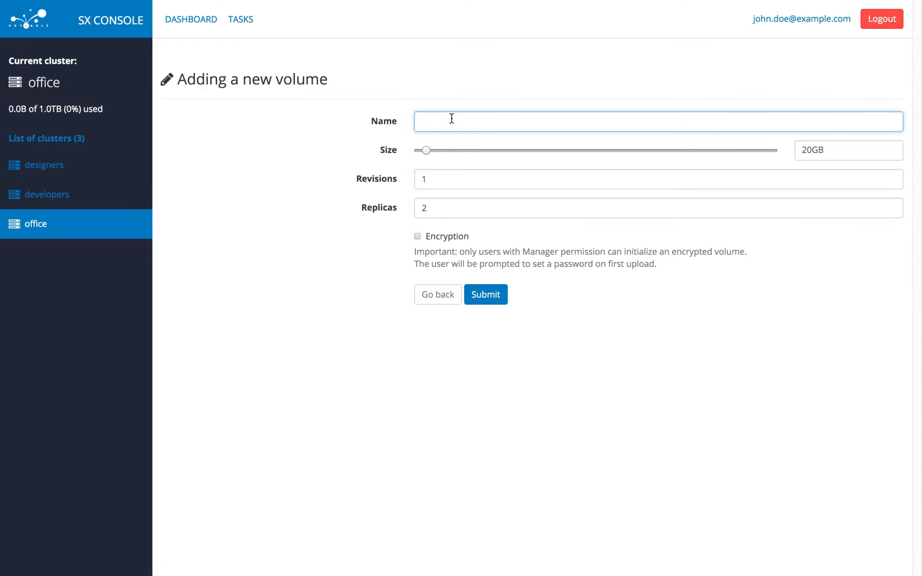
text(mana)
key(Down)
key(Return)
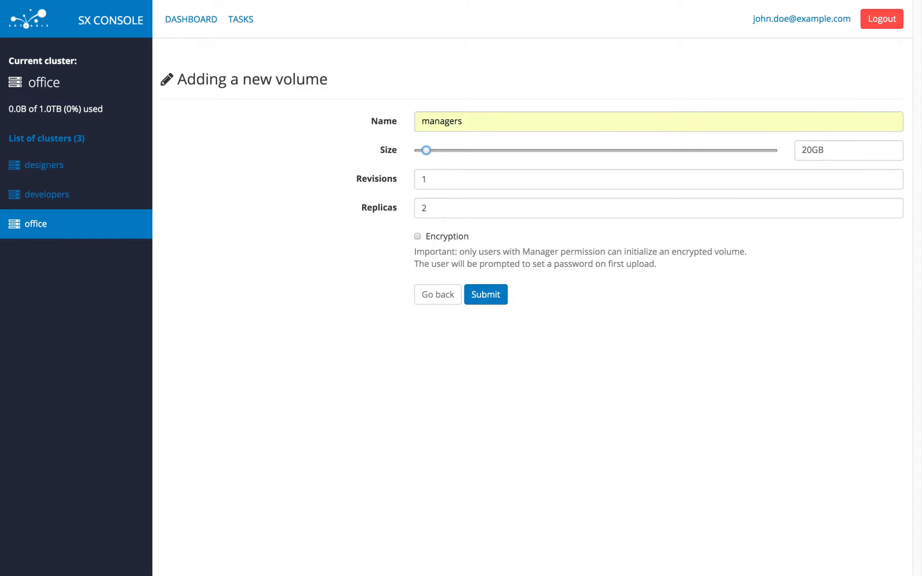
key(Tab)
text(50GB)
key(Tab)
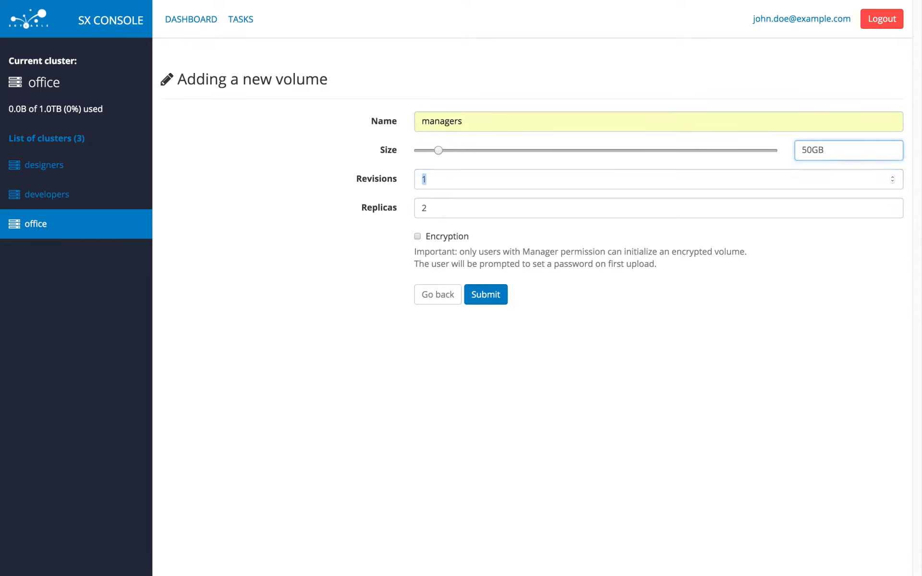
key(Tab)
click(417, 236)
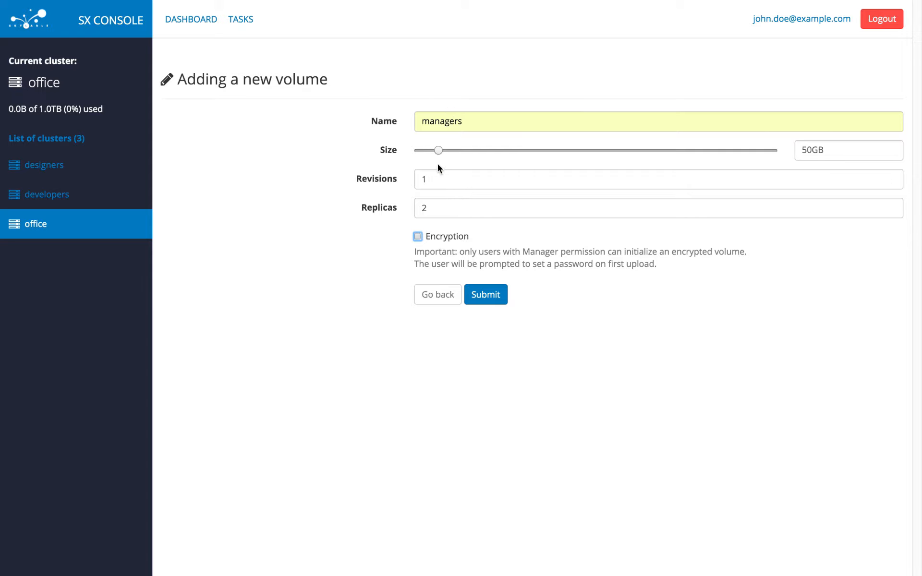
click(416, 236)
click(486, 295)
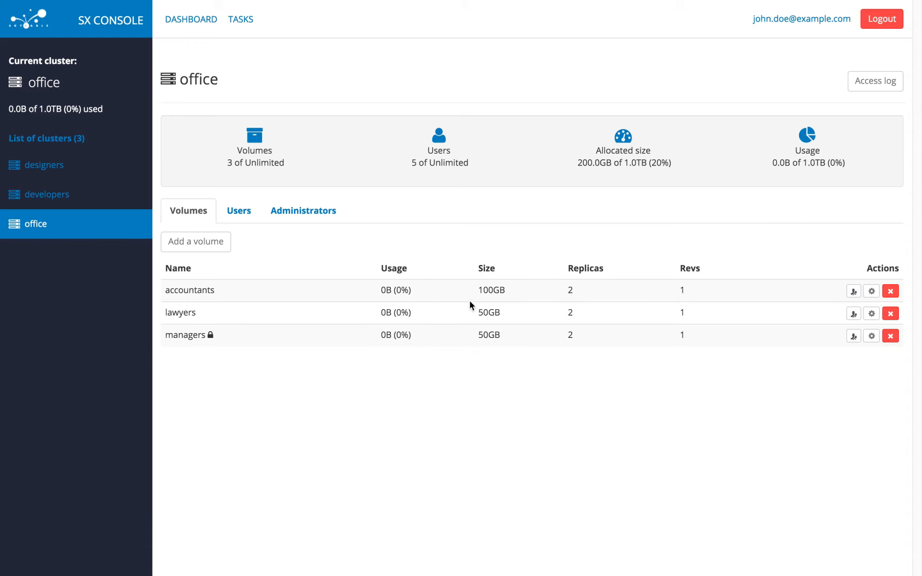
Grant Read and Write permissions on the managers volume to the second and third listed users, and return to the office cluster.
click(853, 338)
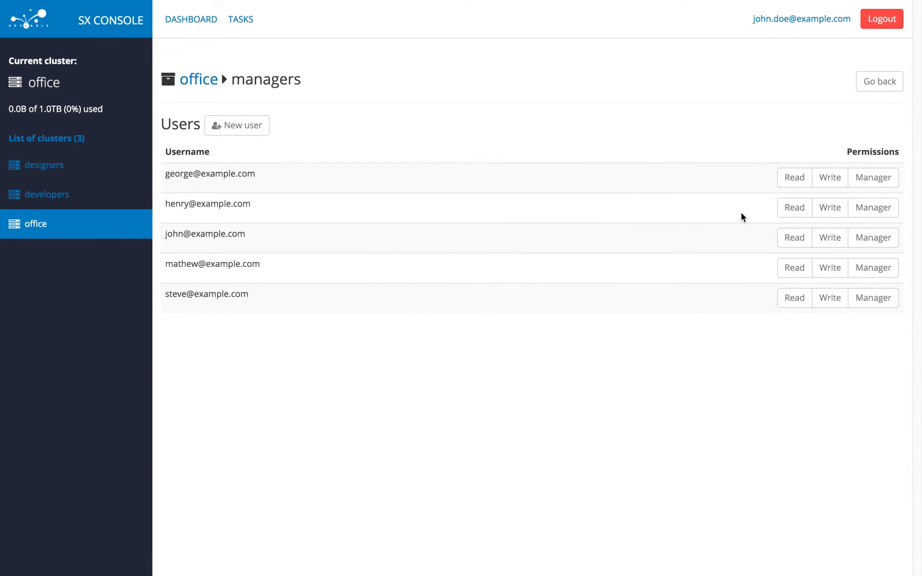
click(794, 207)
click(830, 207)
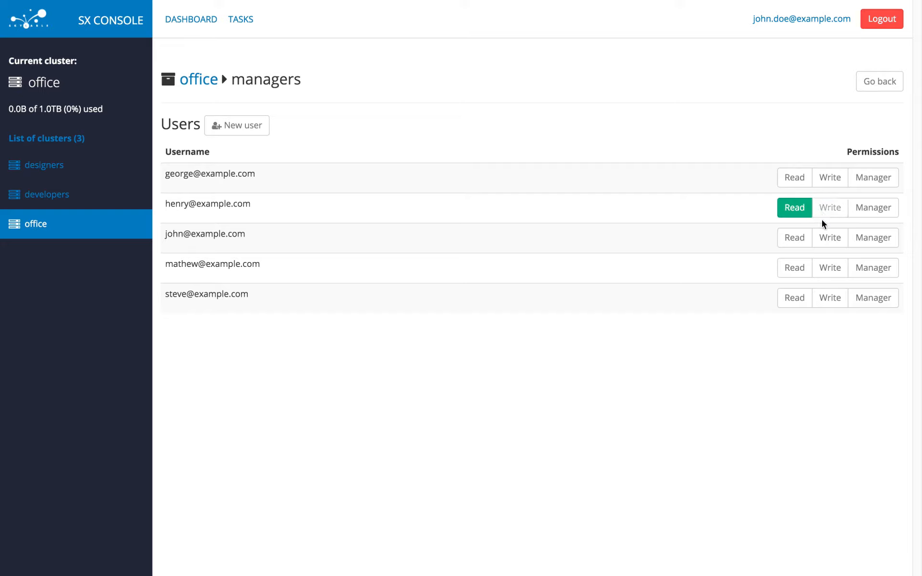
click(830, 238)
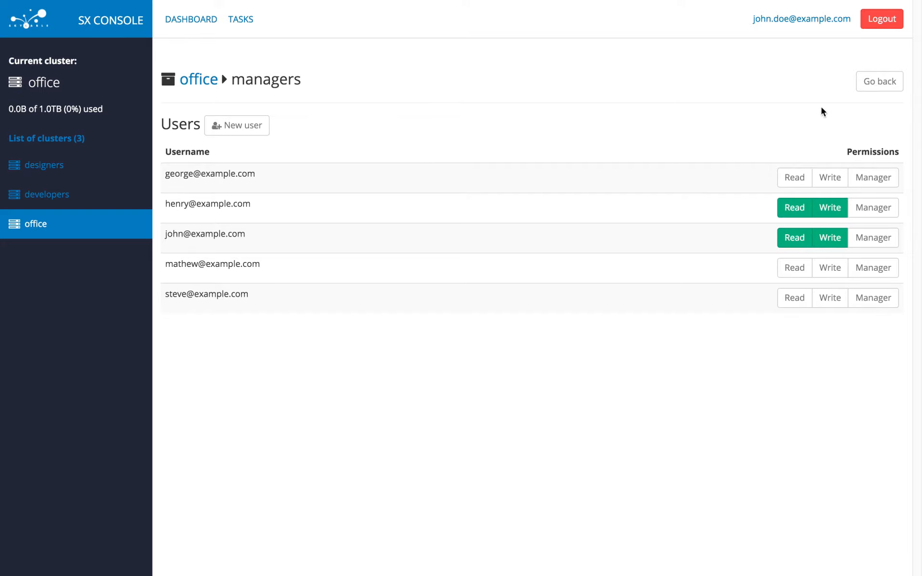
click(872, 90)
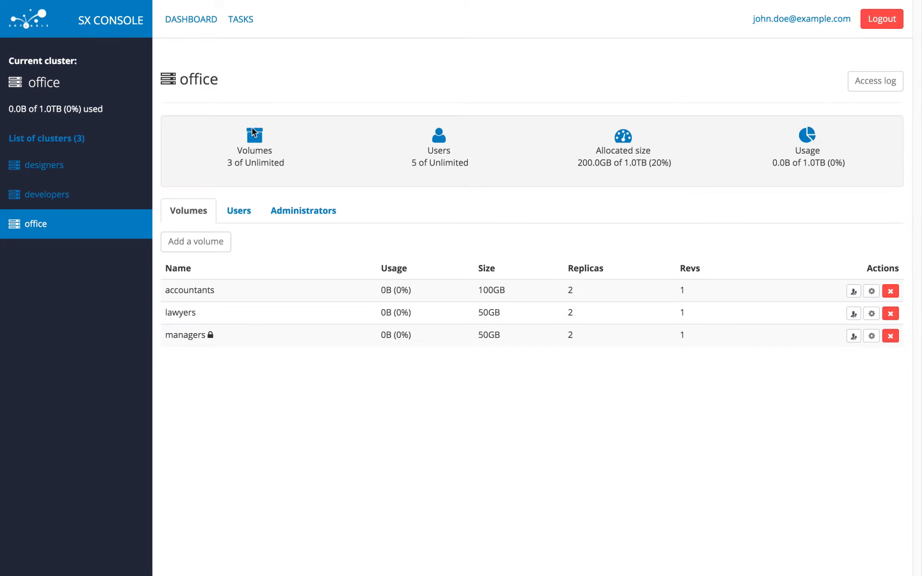
Open the designers cluster's access log and view the calendar for the filter's start date.
click(84, 165)
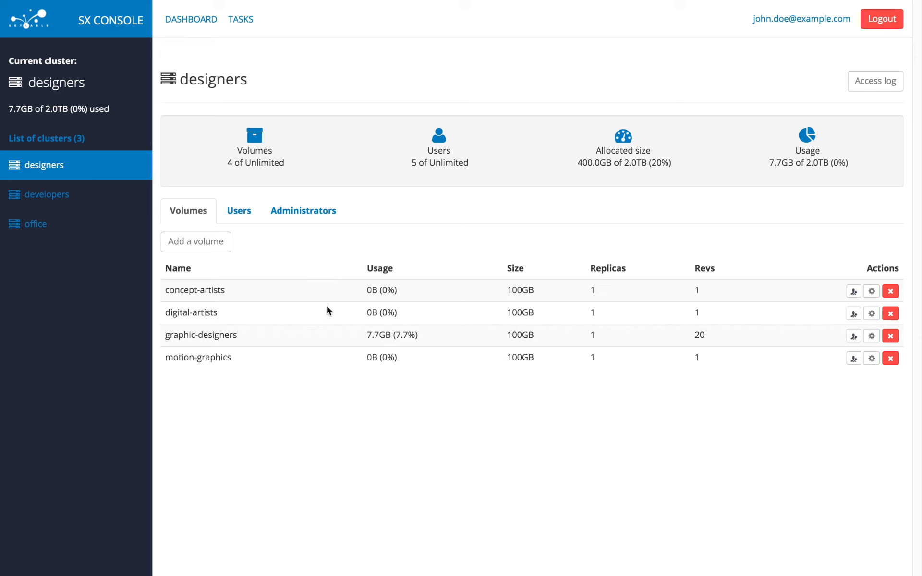
drag(165, 334, 252, 336)
click(253, 337)
click(871, 88)
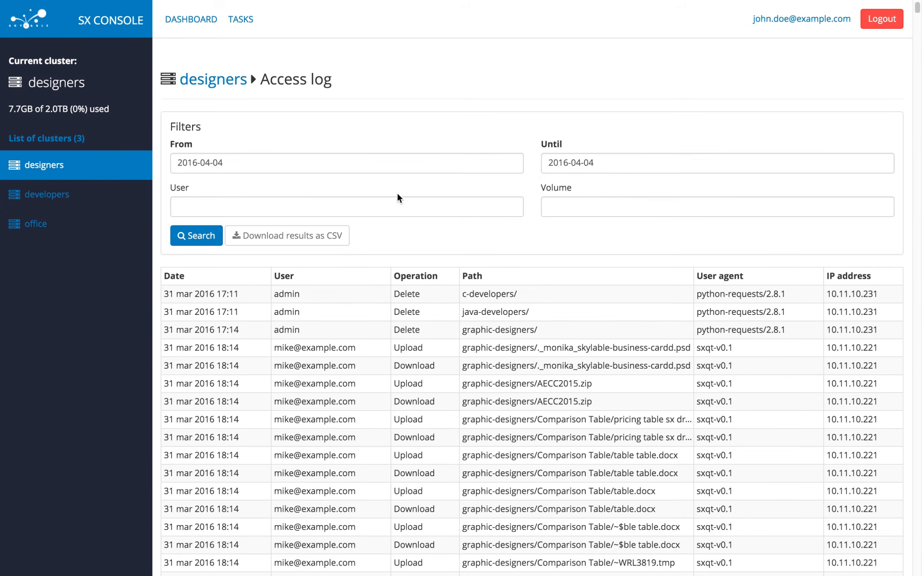
click(237, 165)
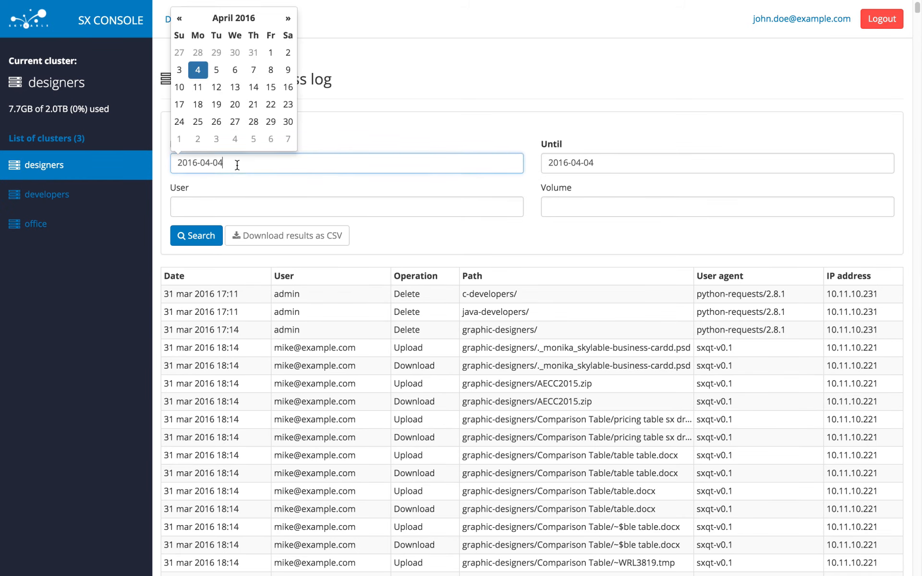
click(335, 179)
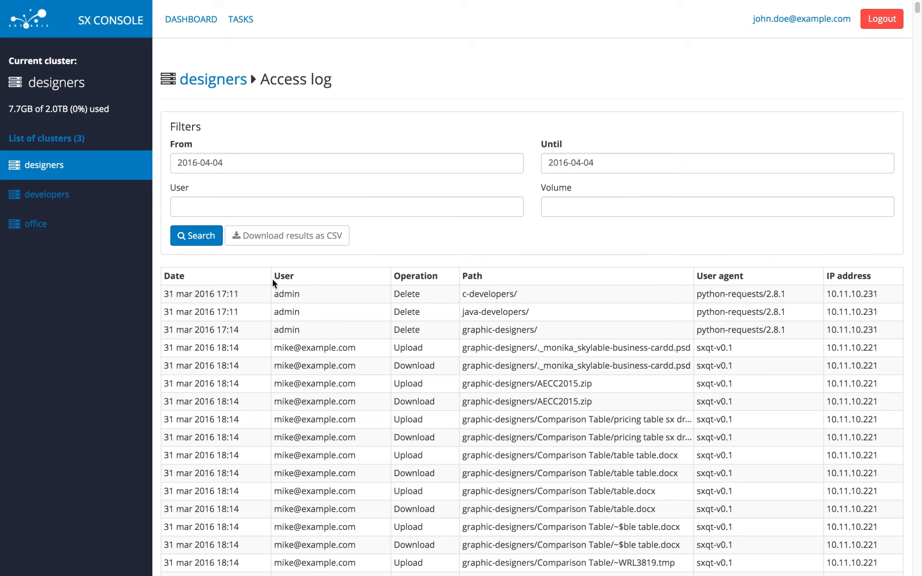
Filter the designers access log by the username of the user who uploaded to graphic-designers, and look through the matching entries.
click(251, 207)
text(mike)
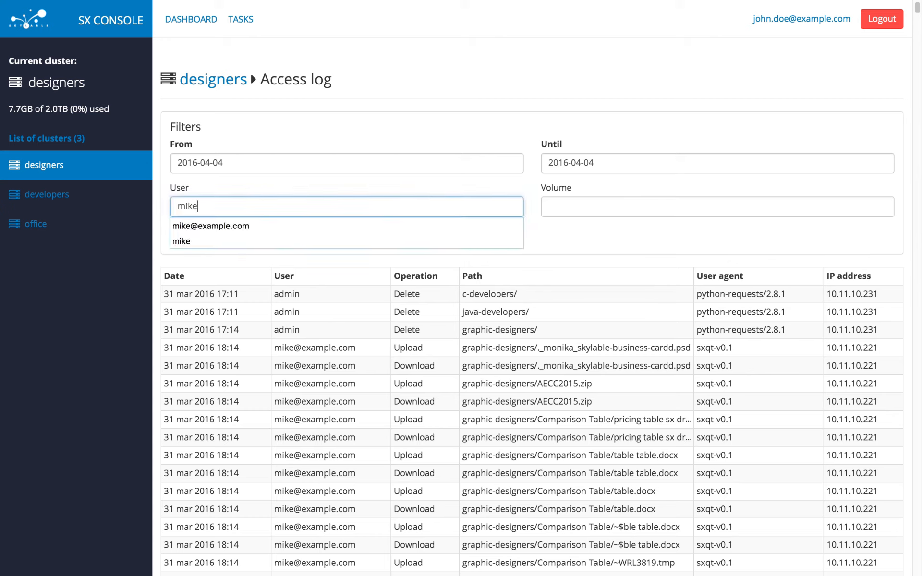
click(307, 191)
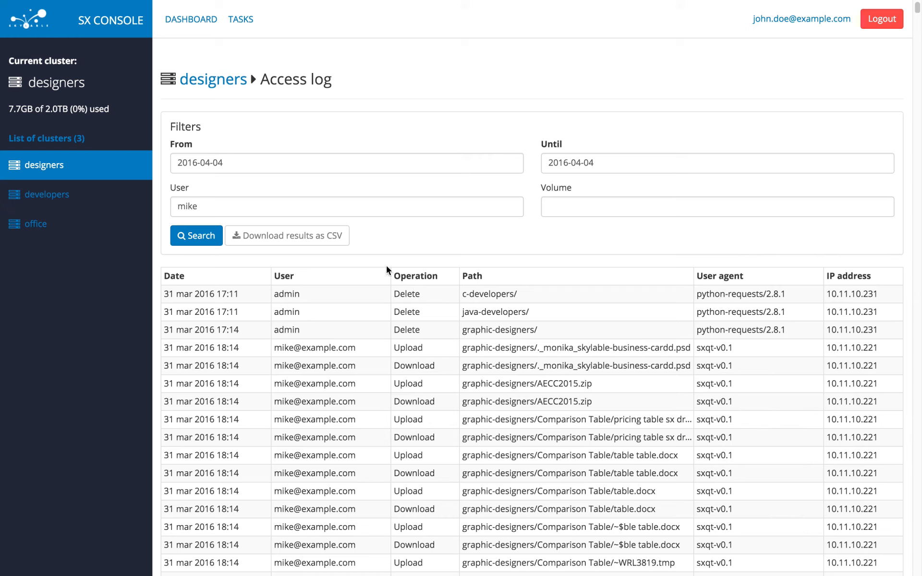
click(198, 239)
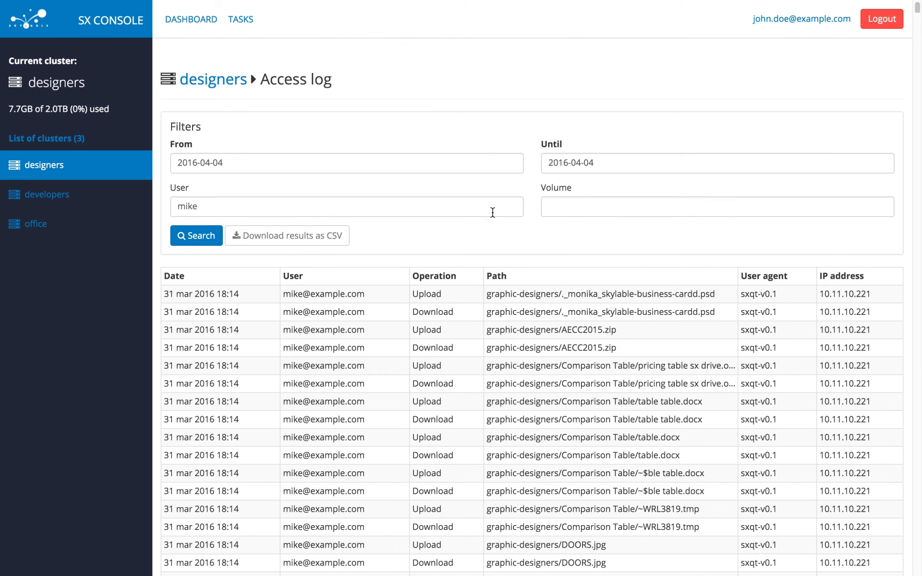
scroll(482, 352, down, 2)
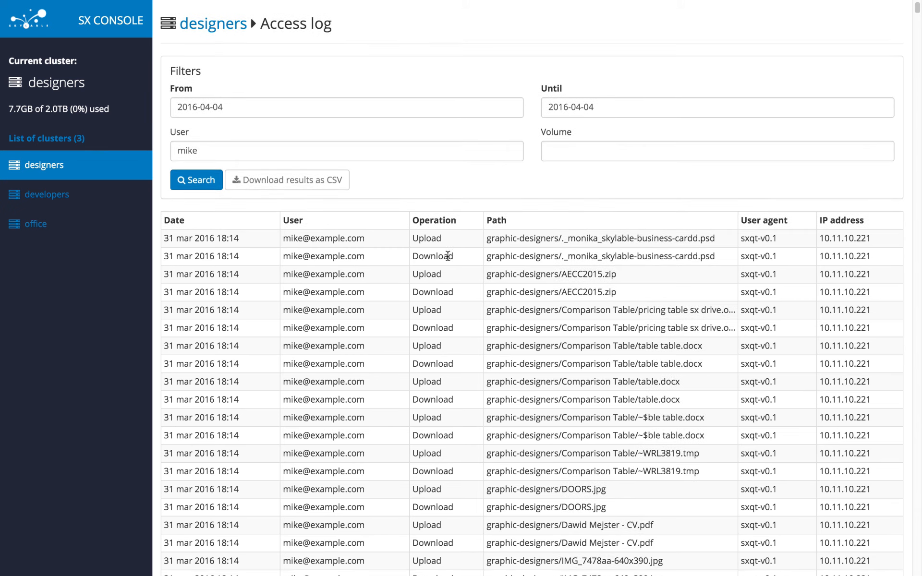
scroll(476, 213, up, 2)
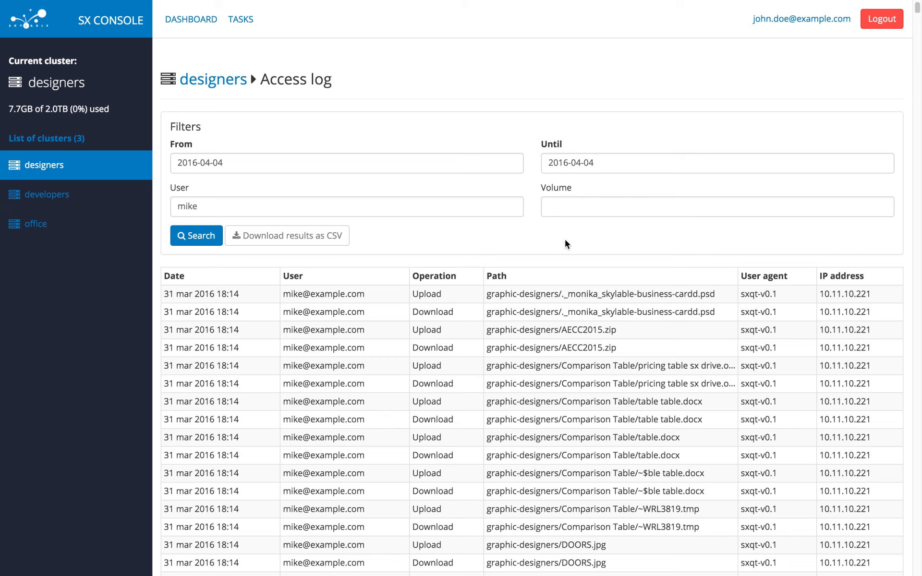